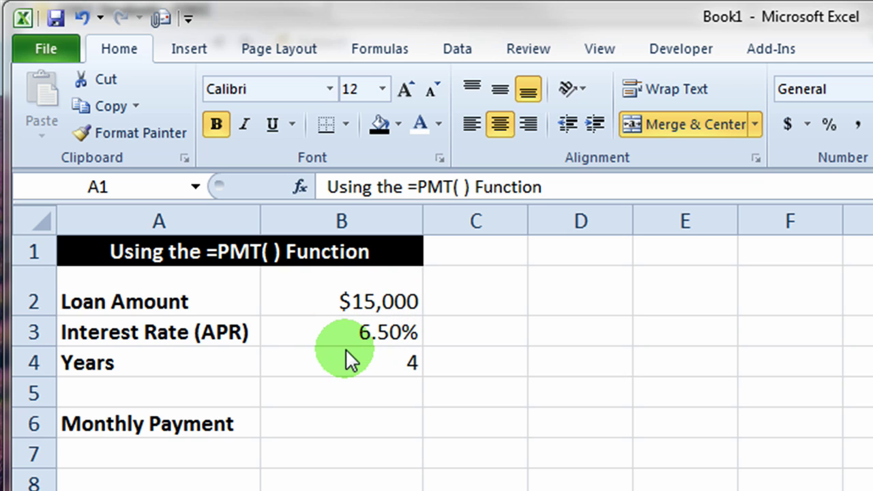
Start a =PMT formula in Monthly Payment cell B6 from the suggestions, then cancel it
{"action": "left_click", "coordinate": [313, 423]}
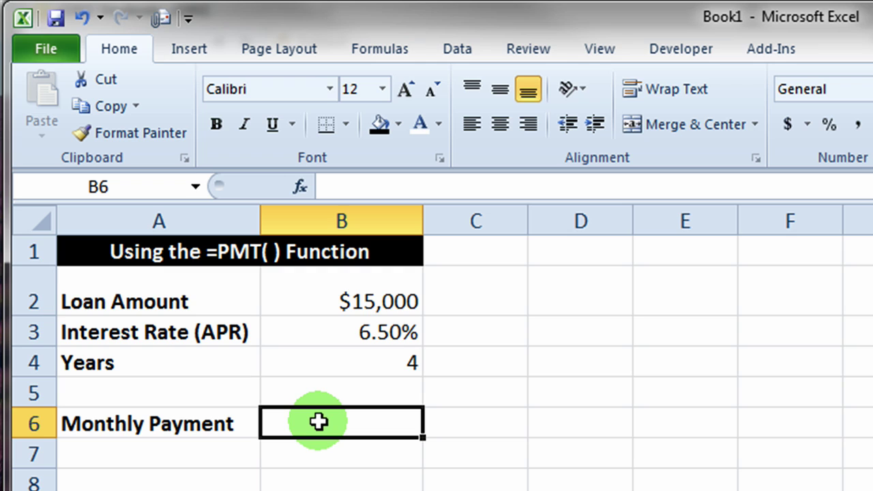
{"action": "type", "text": "="}
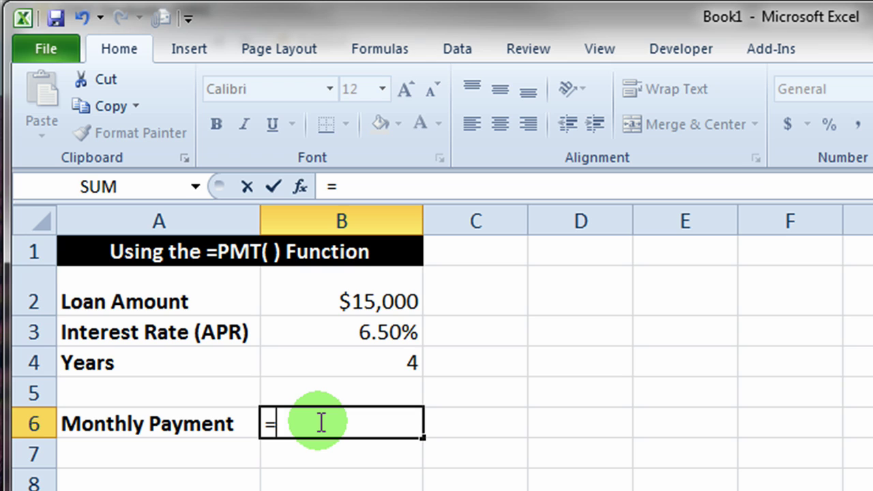
{"action": "type", "text": "pmt"}
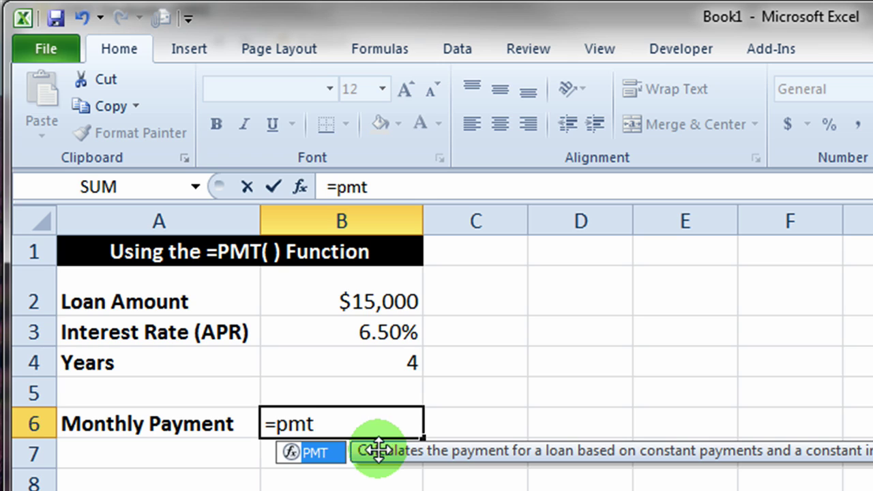
{"action": "double_click", "coordinate": [318, 447]}
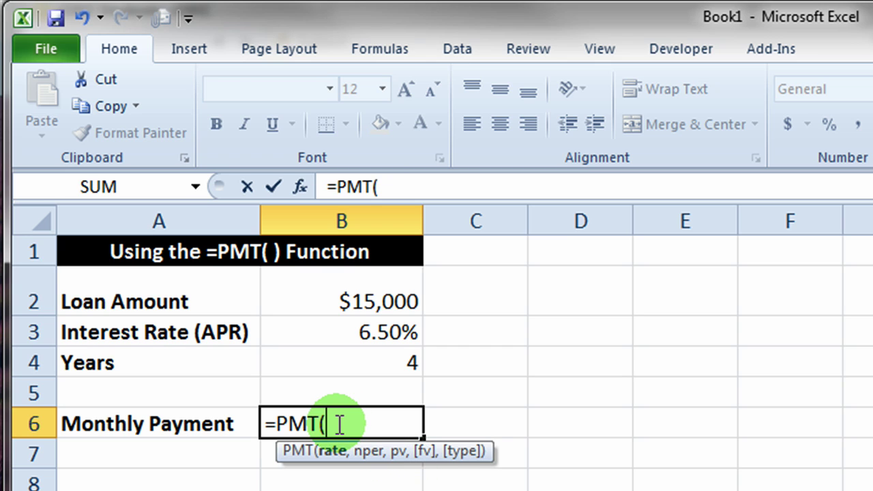
{"action": "key", "text": "Escape"}
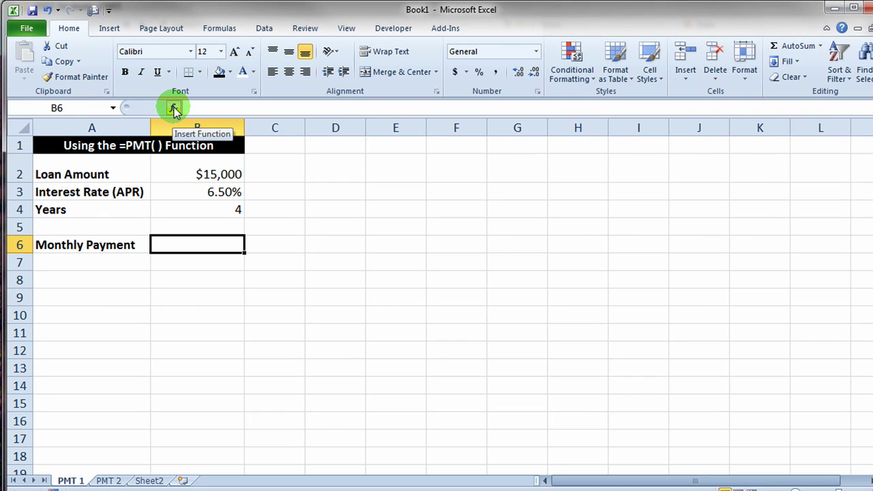
Search Insert Function for 'payment' to find the PMT function
{"action": "left_click", "coordinate": [174, 109]}
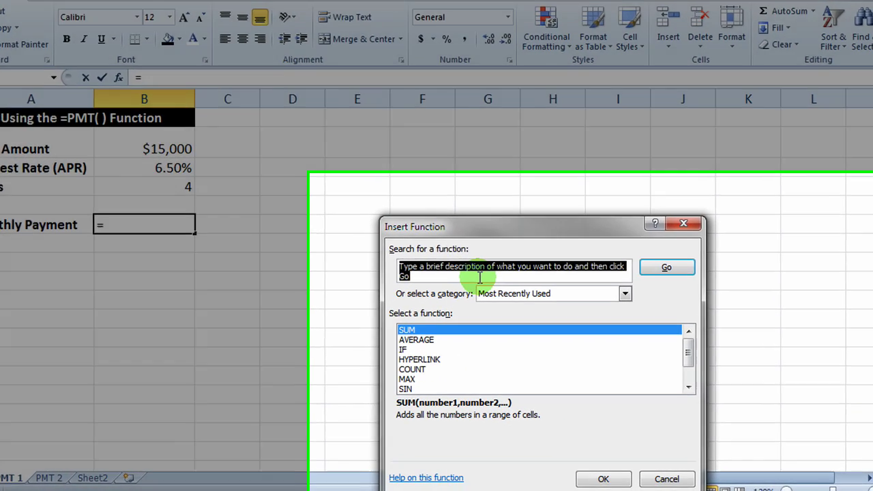
{"action": "type", "text": "payment"}
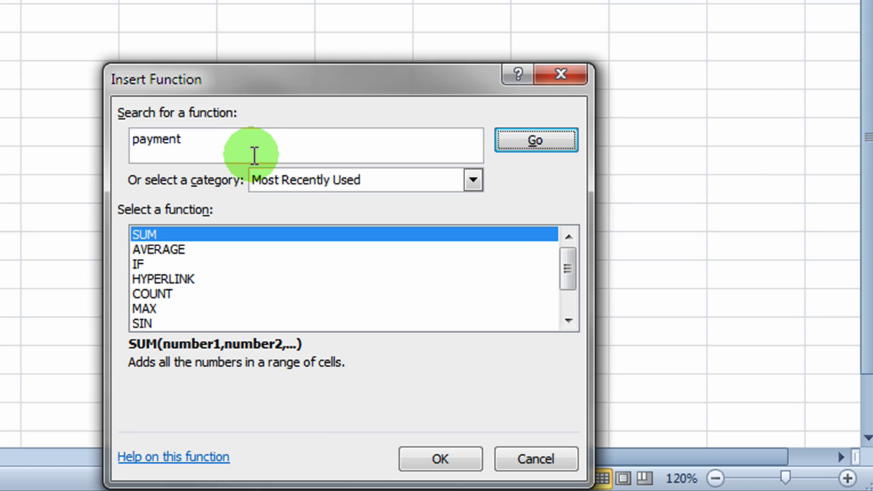
{"action": "left_click", "coordinate": [544, 156]}
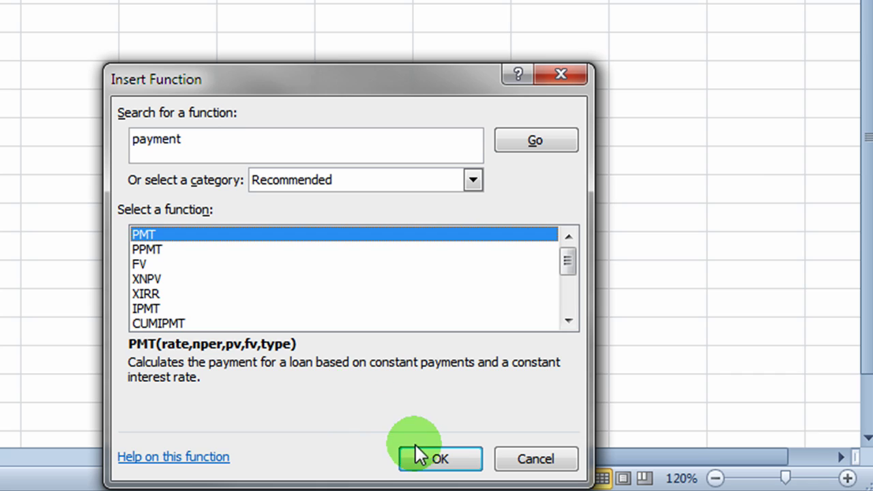
Choose PMT and set its Rate argument to B3 / 12
{"action": "left_click", "coordinate": [424, 464]}
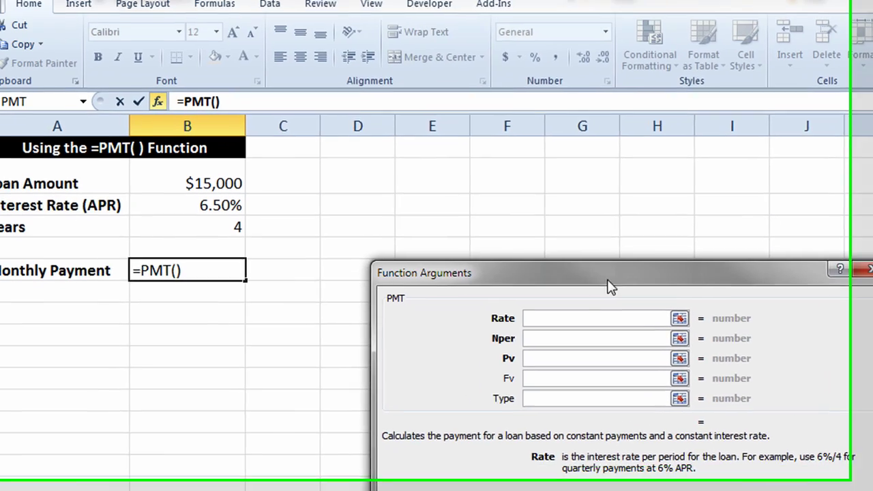
{"action": "left_click_drag", "start_coordinate": [609, 287], "coordinate": [493, 117]}
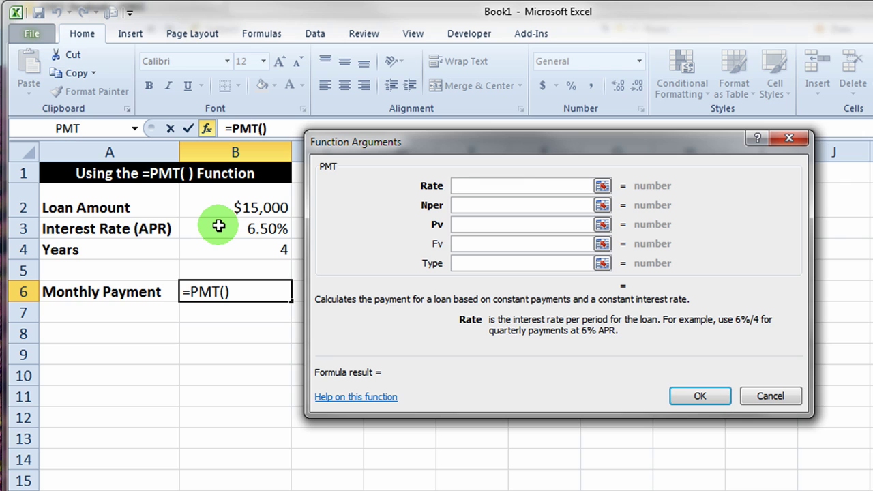
{"action": "left_click", "coordinate": [218, 226]}
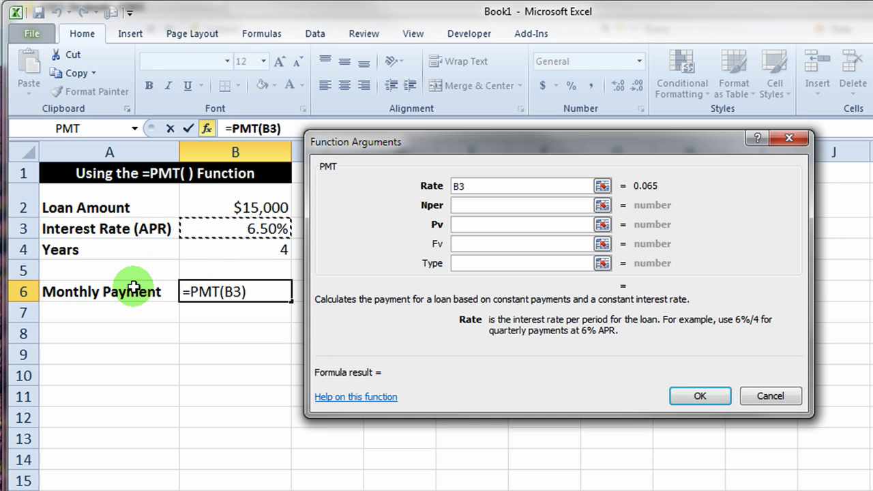
{"action": "left_click", "coordinate": [497, 189]}
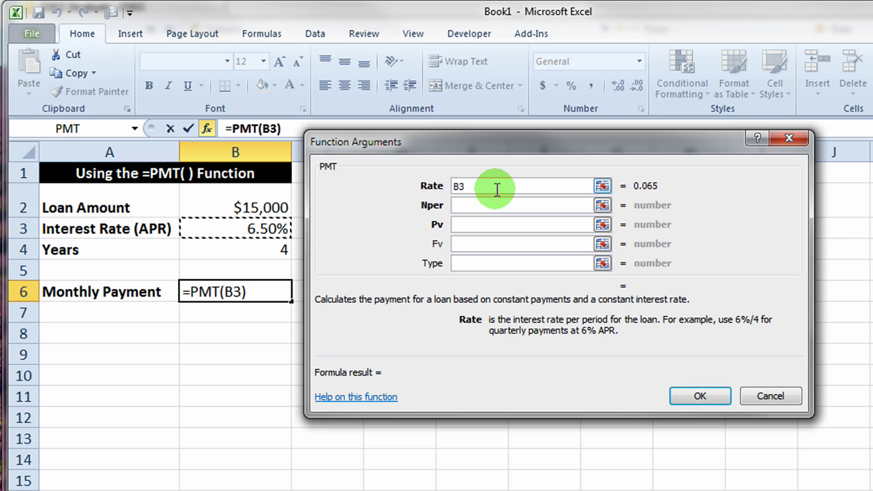
{"action": "left_click", "coordinate": [497, 187]}
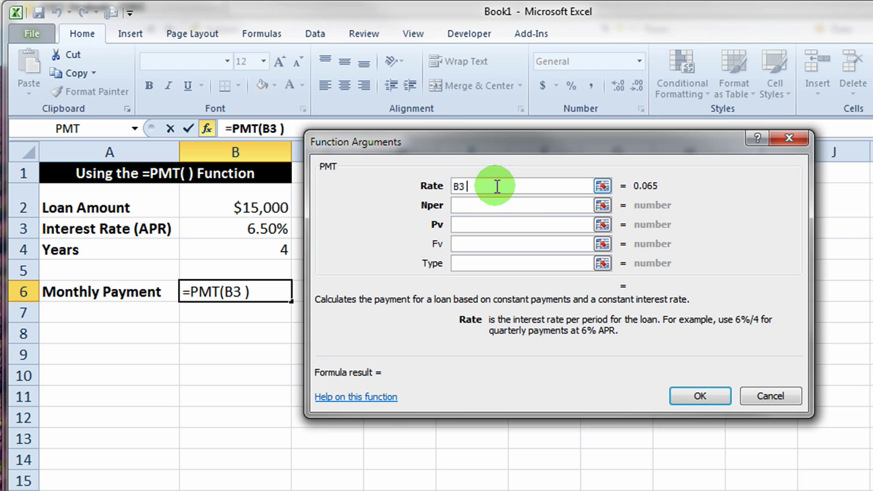
{"action": "type", "text": "/ 12"}
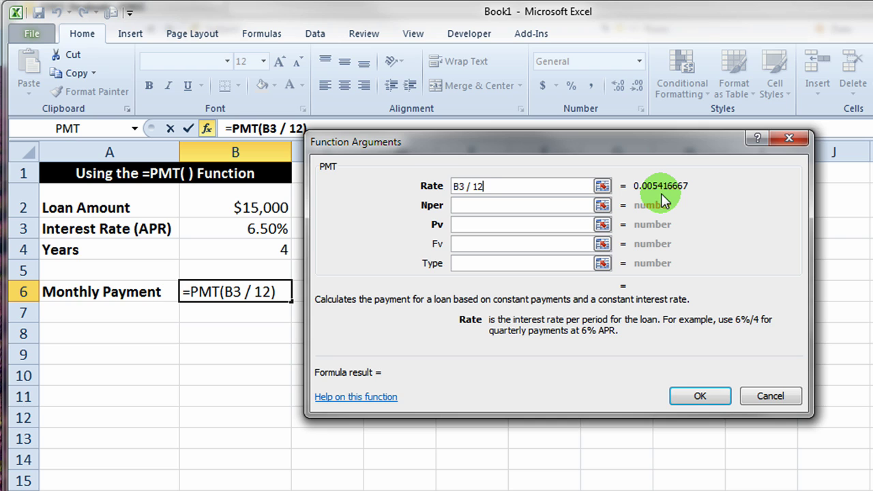
Set the PMT Nper argument to B4 * 12, giving 48 payments
{"action": "left_click", "coordinate": [518, 203]}
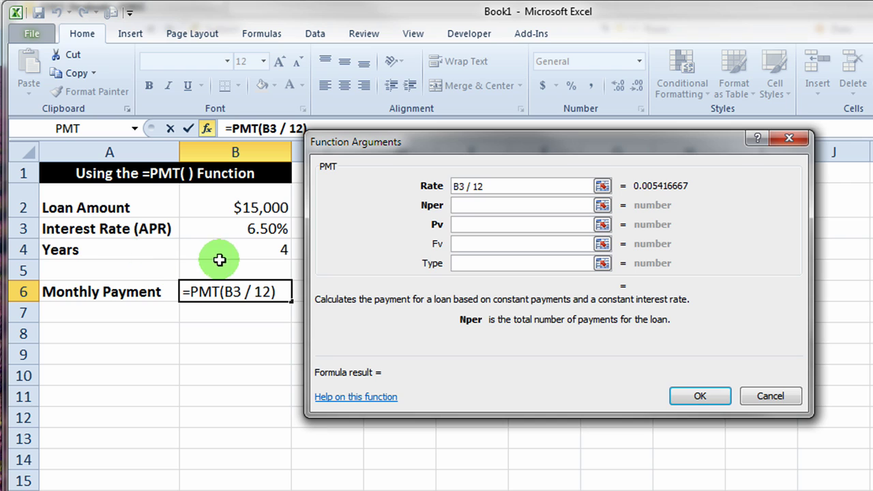
{"action": "key", "text": "Tab"}
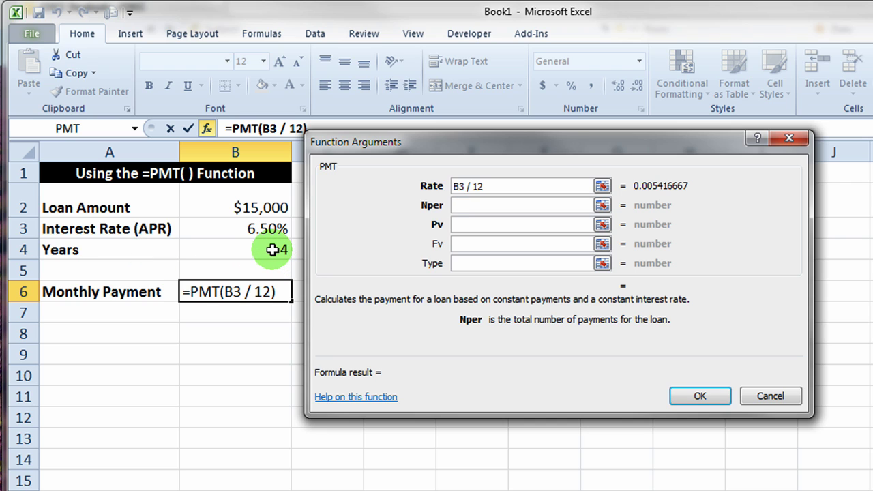
{"action": "left_click", "coordinate": [272, 250]}
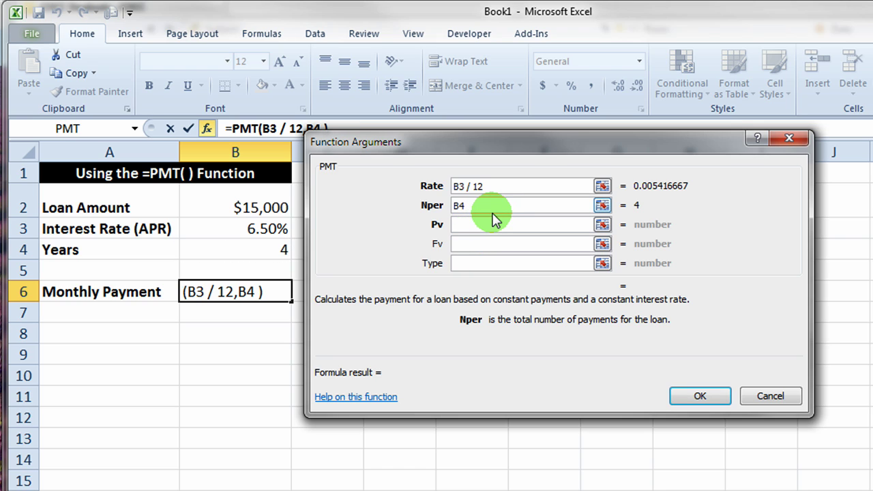
{"action": "type", "text": "* 12"}
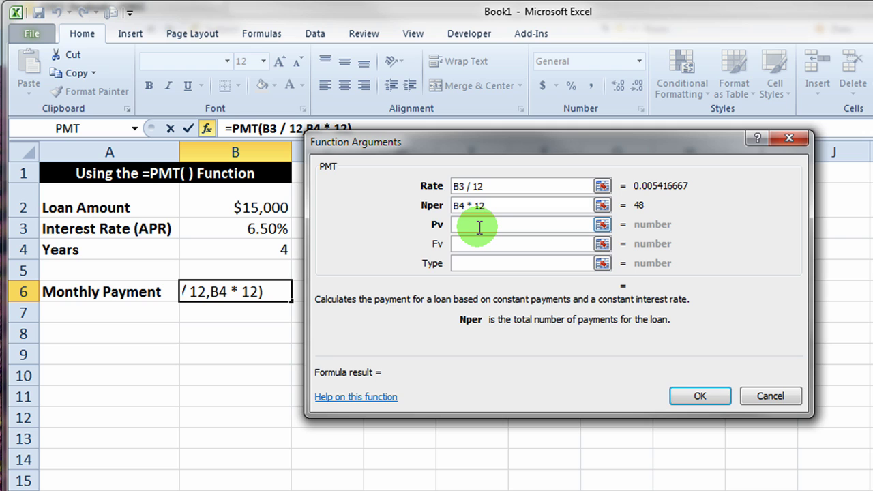
{"action": "left_click", "coordinate": [480, 225]}
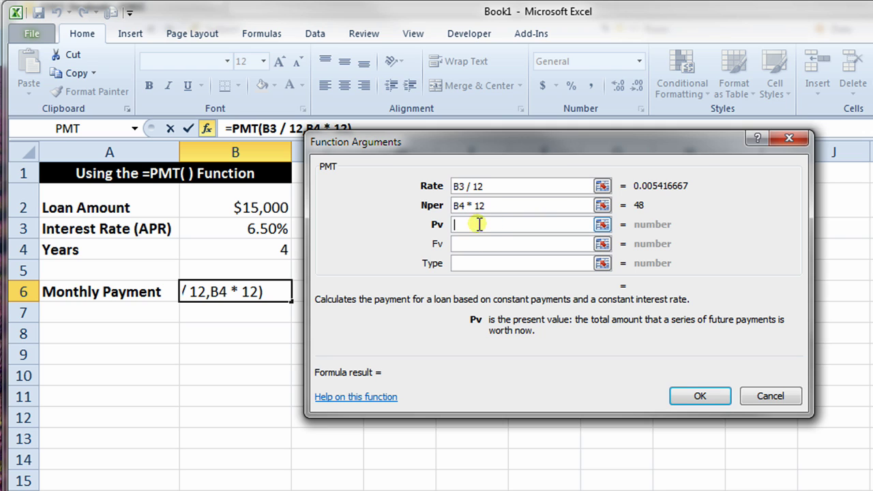
Set Pv to the loan amount B2 (15000), leaving Fv and Type empty
{"action": "left_click", "coordinate": [268, 209]}
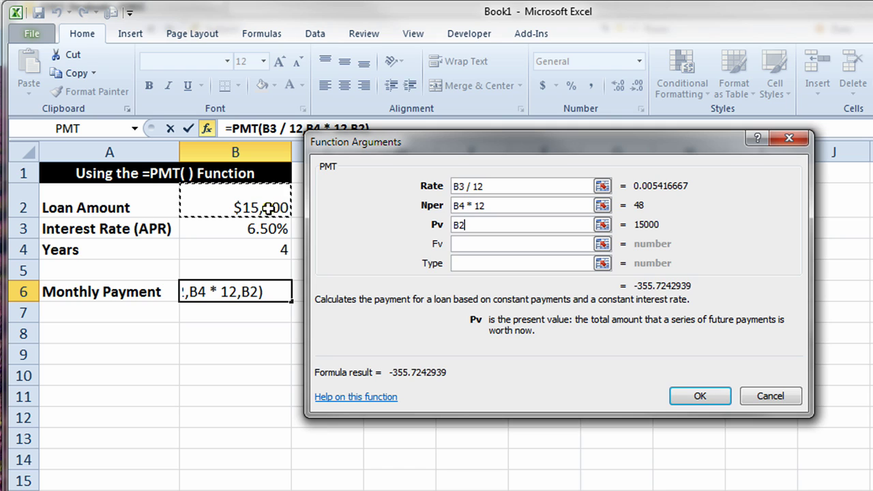
{"action": "left_click", "coordinate": [468, 245]}
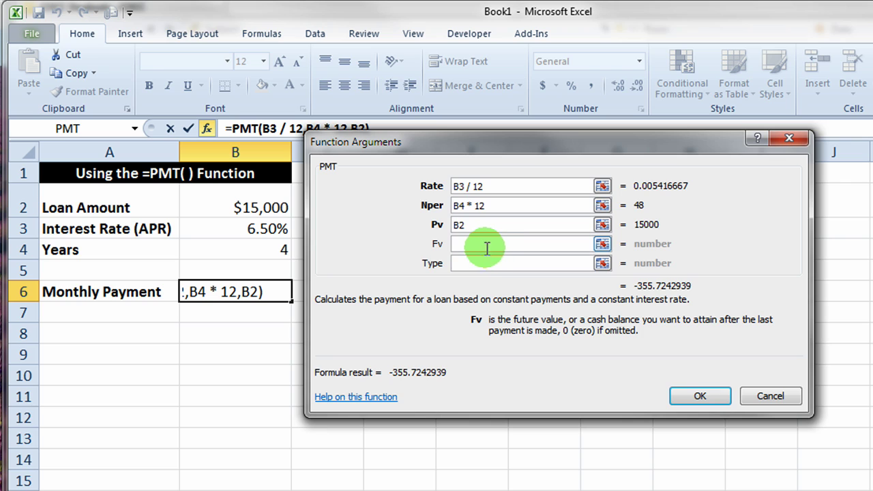
{"action": "left_click", "coordinate": [479, 265]}
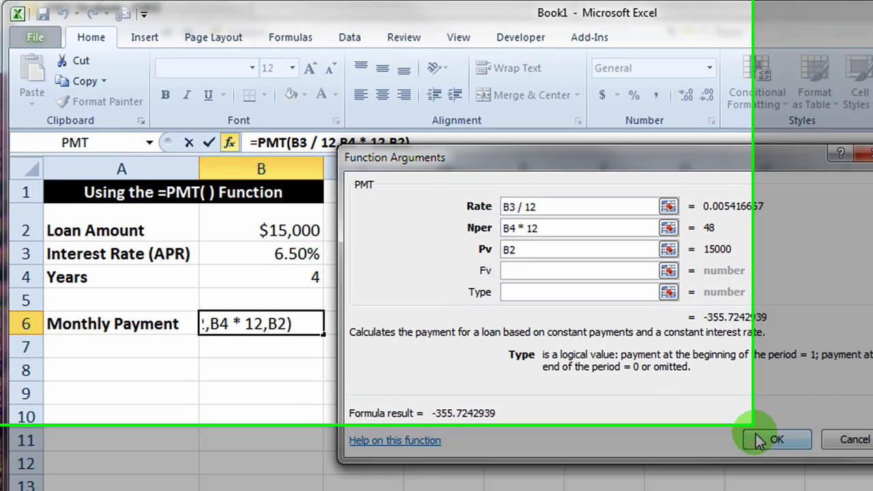
Confirm the formula, then change B6 to =-PMT(B3 / 12,B4 * 12,B2), showing $355.72
{"action": "left_click", "coordinate": [684, 386]}
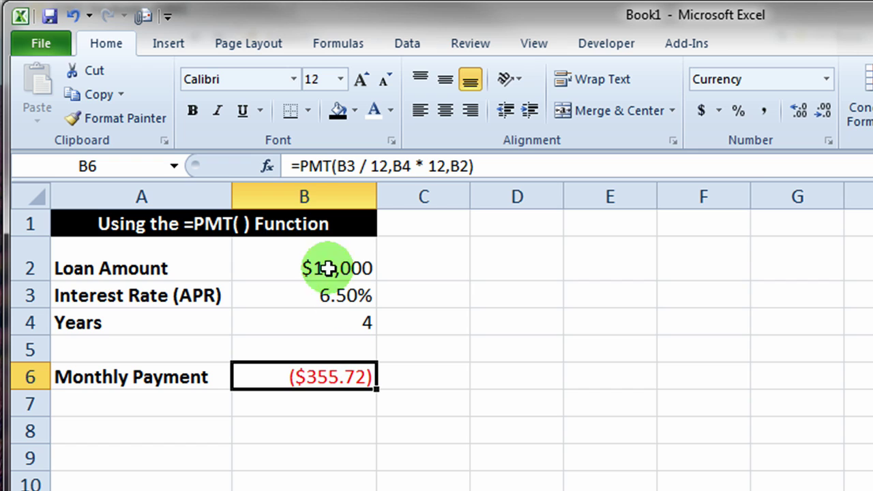
{"action": "double_click", "coordinate": [306, 377]}
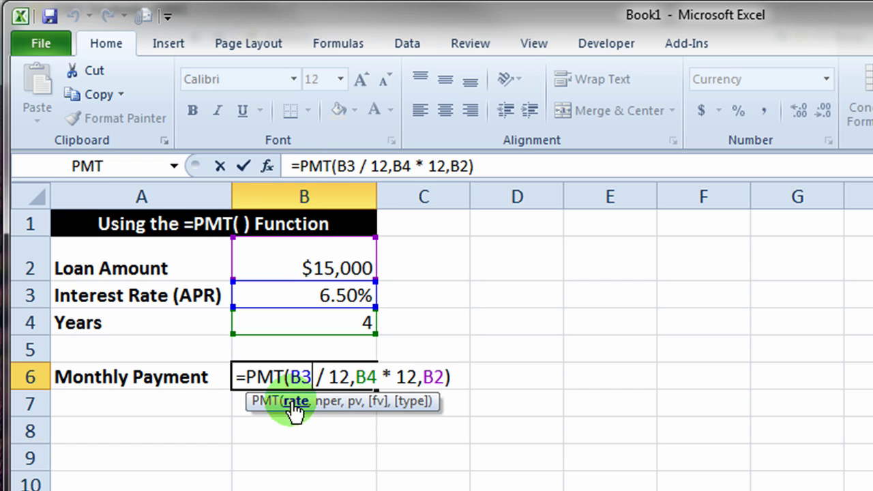
{"action": "left_click", "coordinate": [247, 377]}
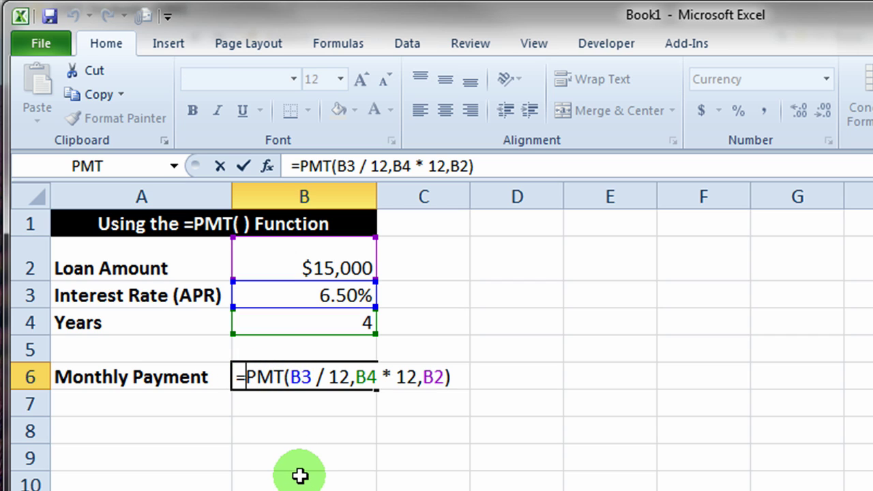
{"action": "type", "text": "-"}
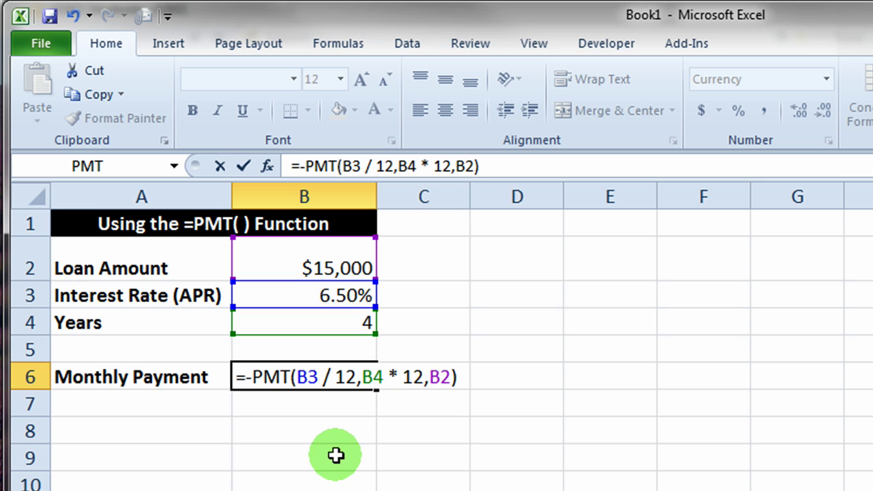
{"action": "key", "text": "Return"}
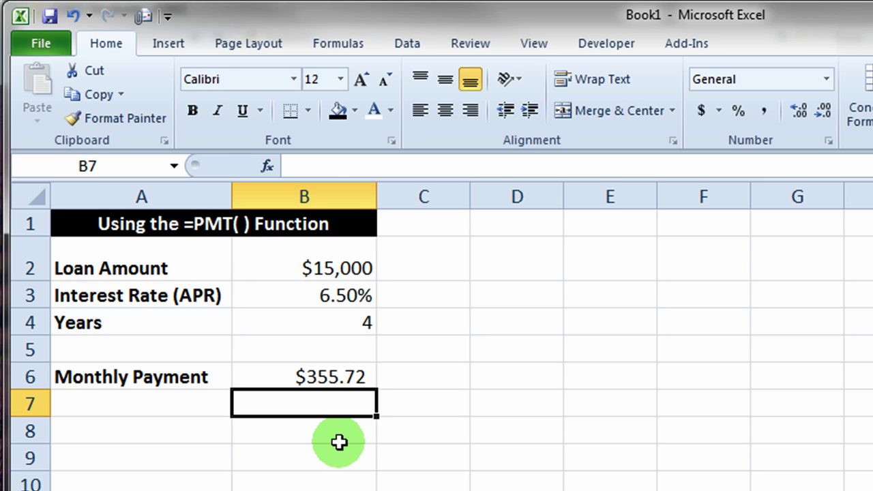
Add the label 'Total Spending' in A8
{"action": "left_click", "coordinate": [294, 378]}
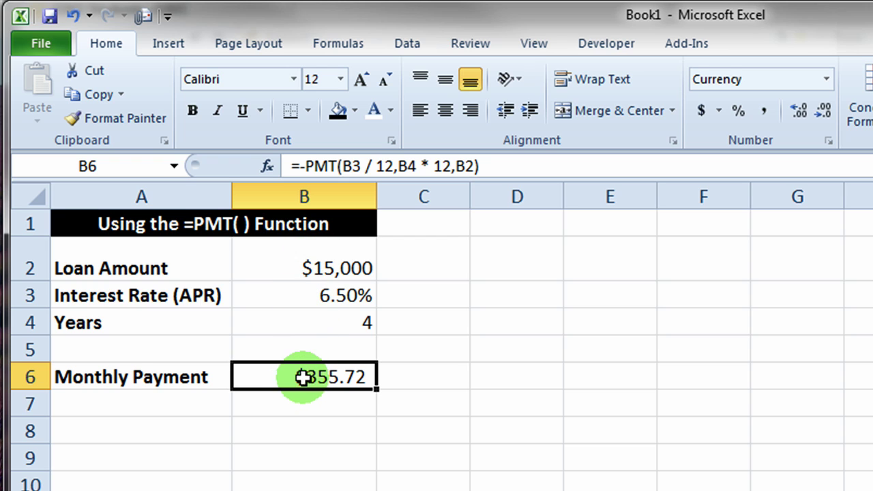
{"action": "left_click", "coordinate": [149, 434]}
{"action": "type", "text": "Total Sp"}
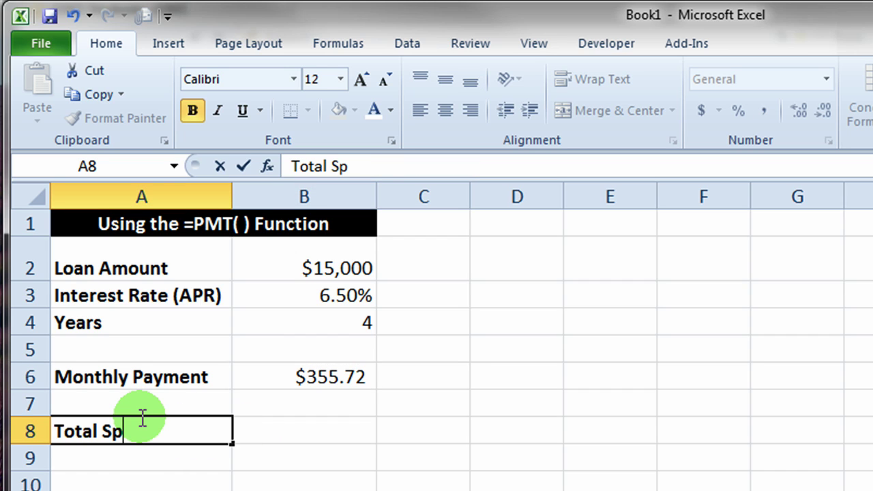
{"action": "type", "text": "ending"}
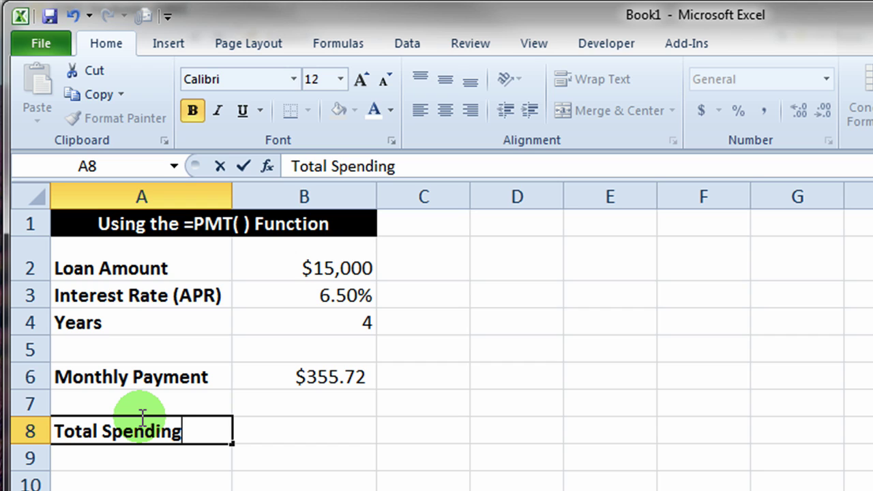
{"action": "left_click", "coordinate": [270, 434]}
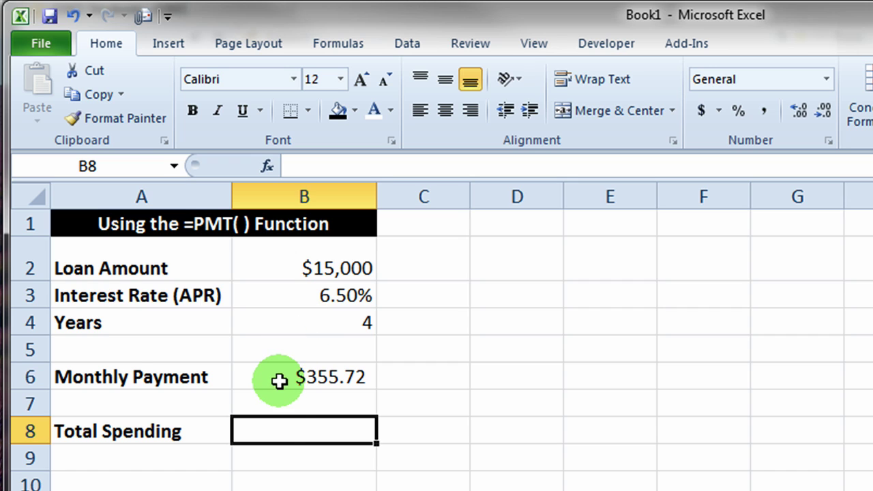
Enter =B4*12*B6 in B8, giving $17,074.77
{"action": "type", "text": "="}
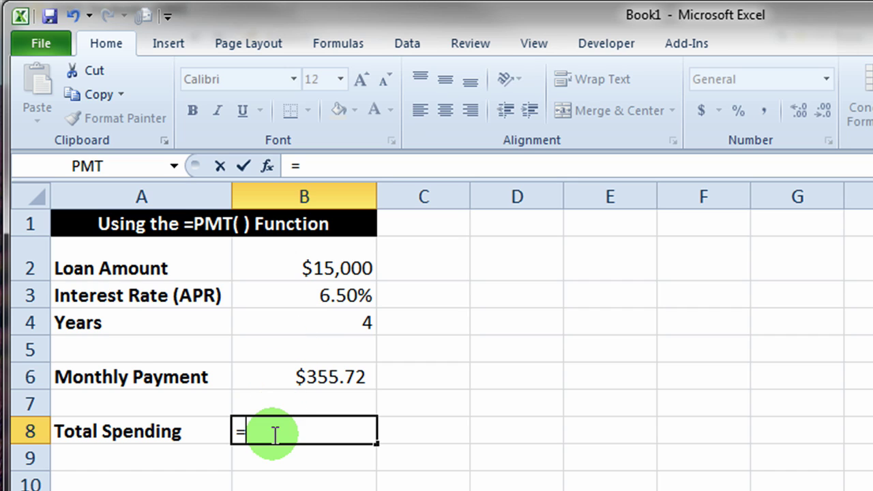
{"action": "left_click", "coordinate": [277, 320]}
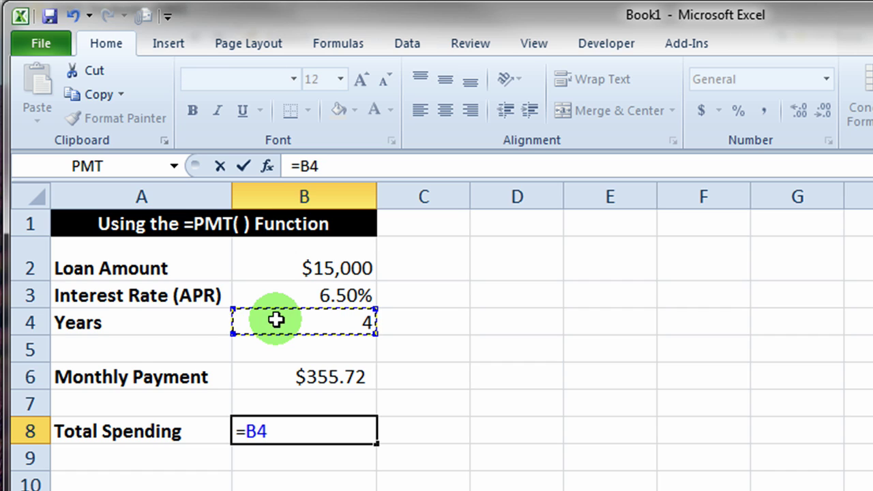
{"action": "type", "text": "*12"}
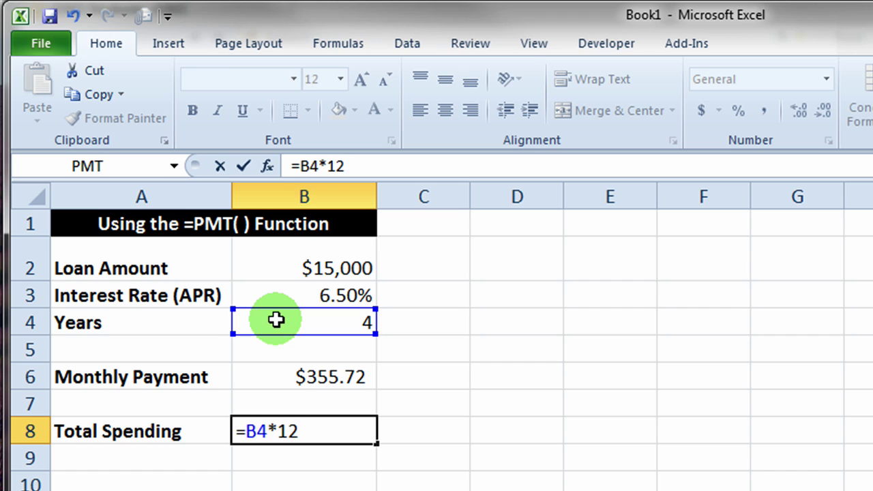
{"action": "type", "text": "*"}
{"action": "left_click", "coordinate": [314, 376]}
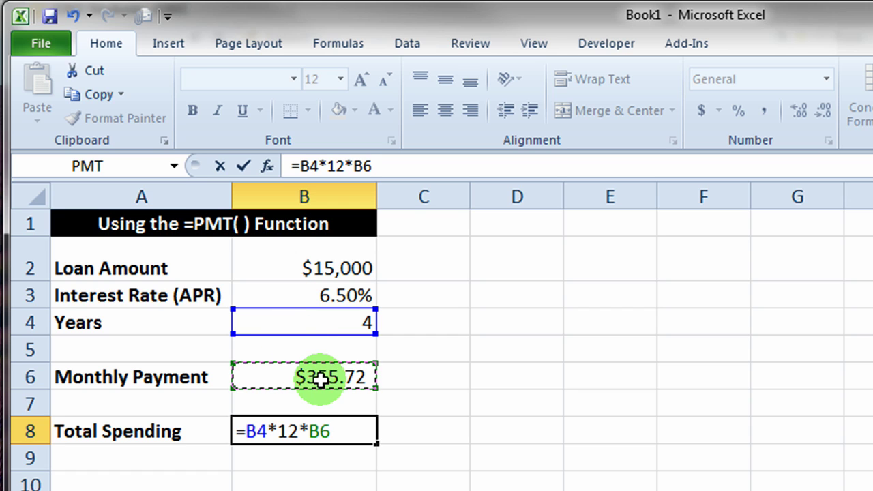
{"action": "key", "text": "Return"}
{"action": "left_click", "coordinate": [299, 428]}
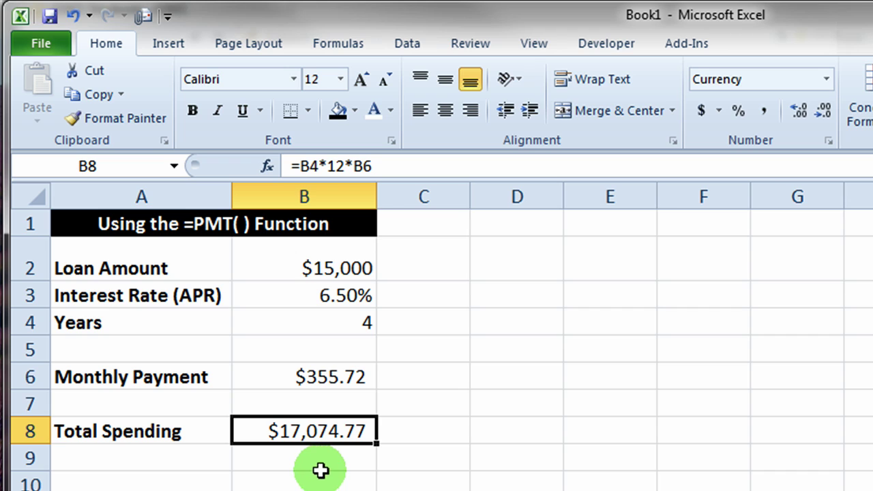
{"action": "left_click", "coordinate": [104, 459]}
Label A9 'Total Interest' and enter =B8-B2 in B9, showing $2,074.77
{"action": "type", "text": "IN"}
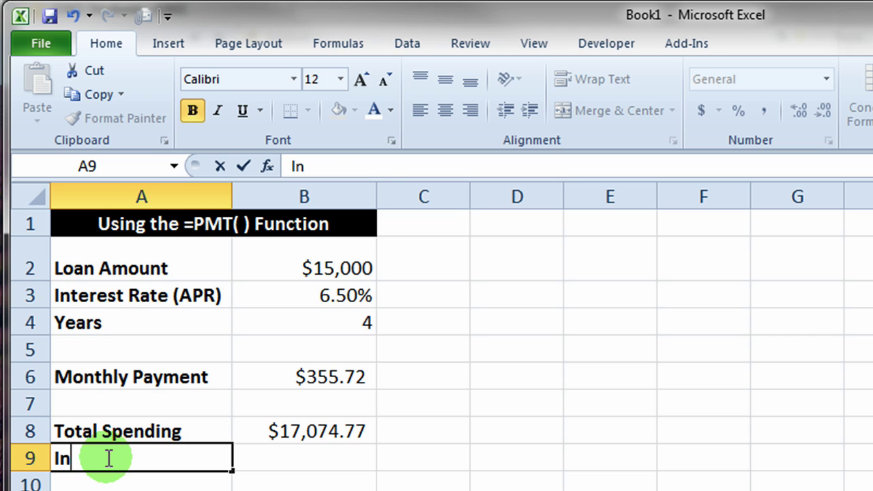
{"action": "type", "text": "Total IN"}
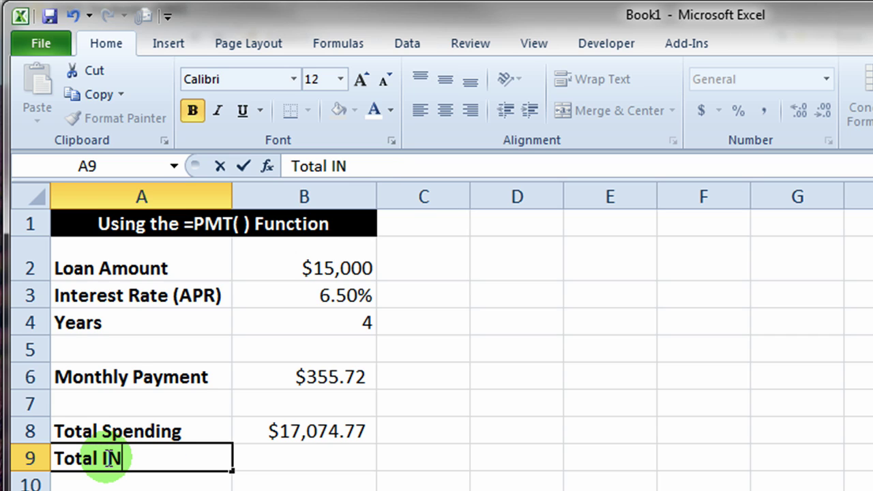
{"action": "type", "text": "terest"}
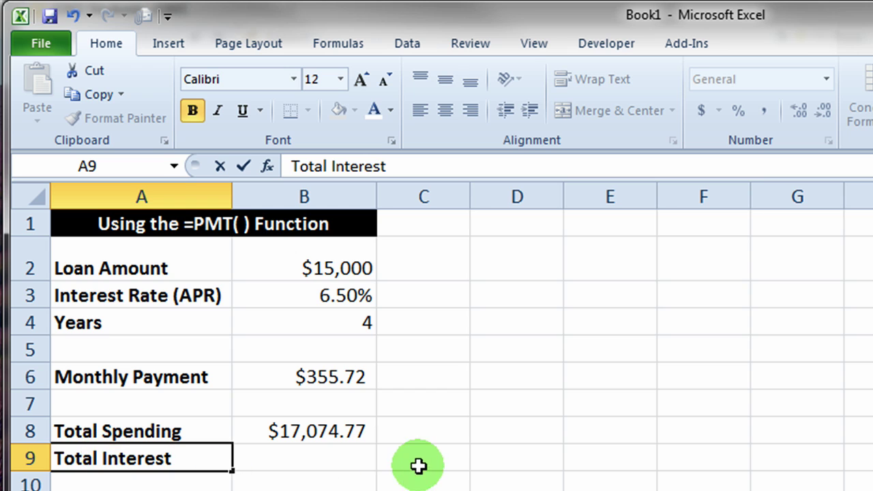
{"action": "left_click", "coordinate": [356, 460]}
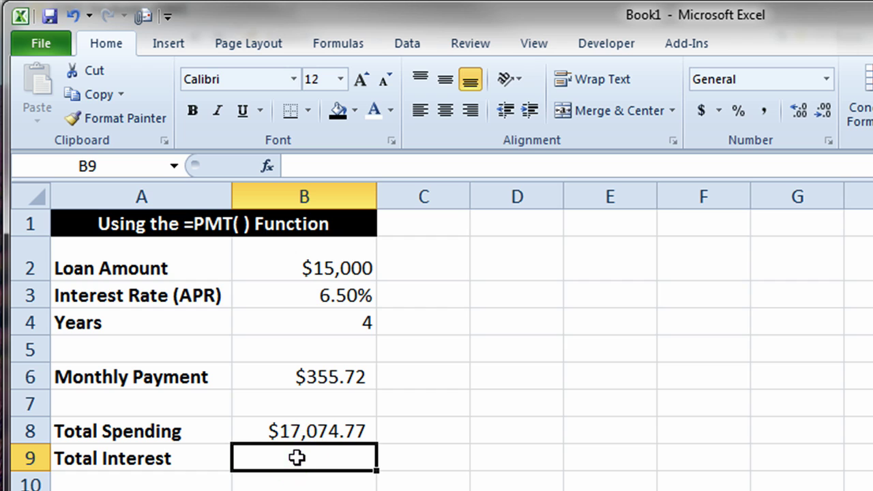
{"action": "type", "text": "="}
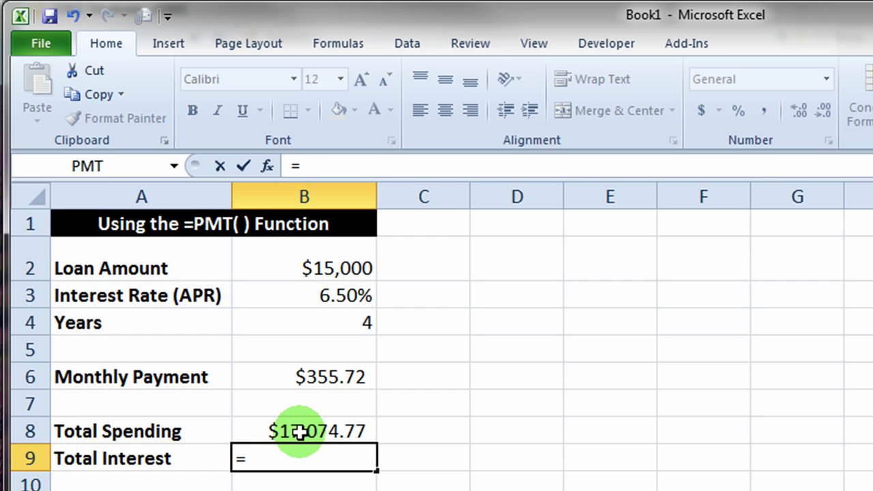
{"action": "left_click", "coordinate": [300, 431]}
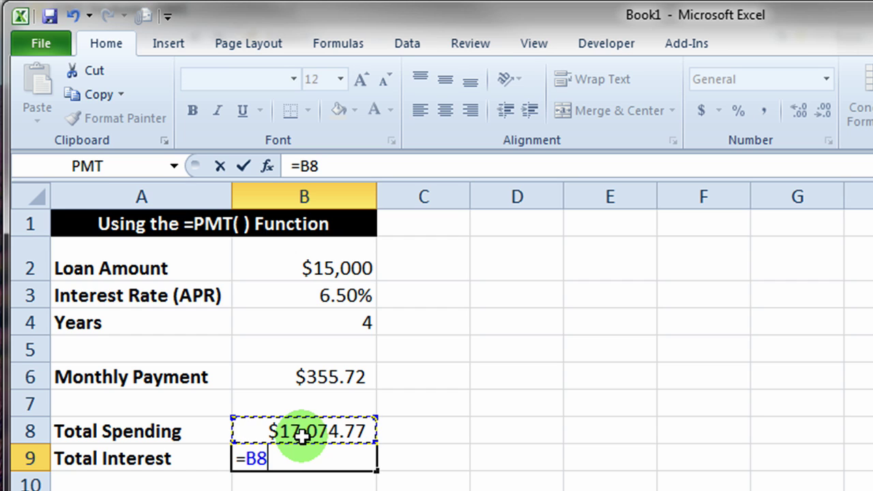
{"action": "type", "text": "-"}
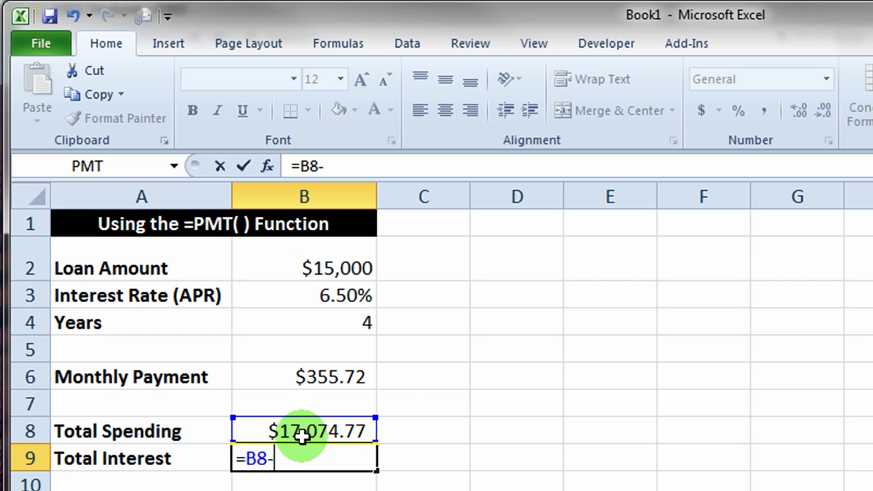
{"action": "left_click", "coordinate": [294, 268]}
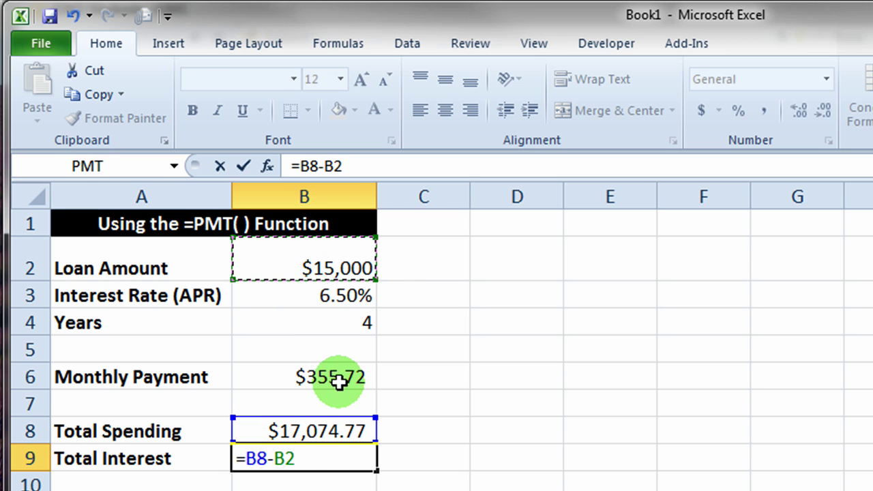
{"action": "key", "text": "Return"}
{"action": "left_click", "coordinate": [319, 457]}
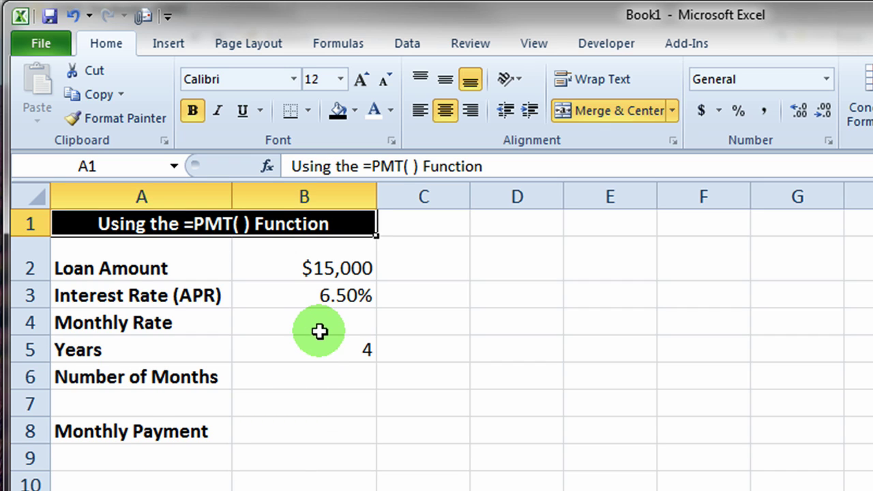
Enter =B3/12 in Monthly Rate cell B4
{"action": "left_click", "coordinate": [319, 322]}
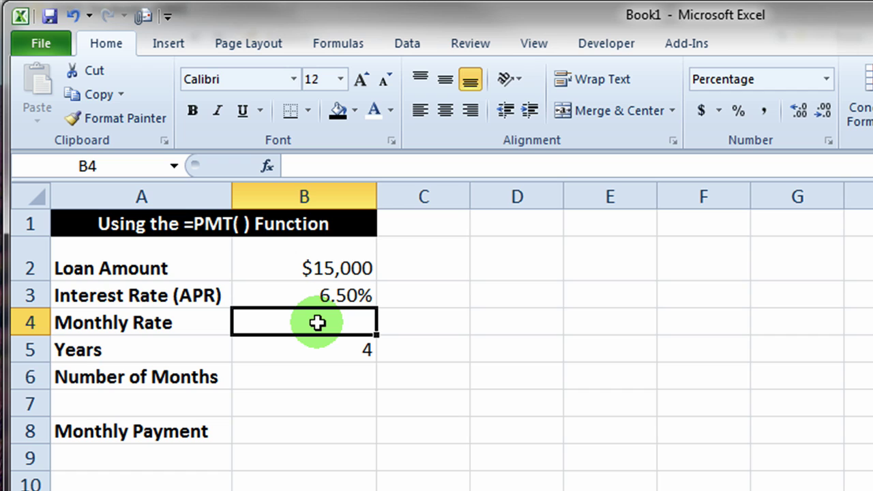
{"action": "type", "text": "="}
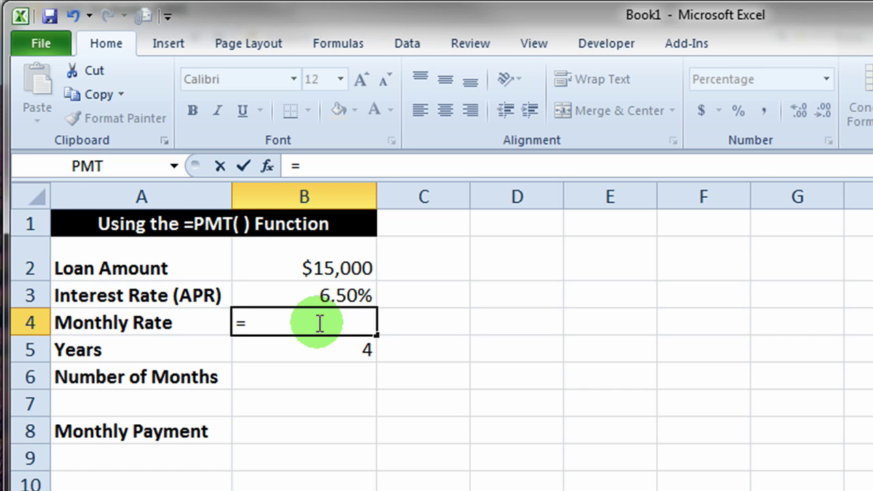
{"action": "left_click", "coordinate": [305, 292]}
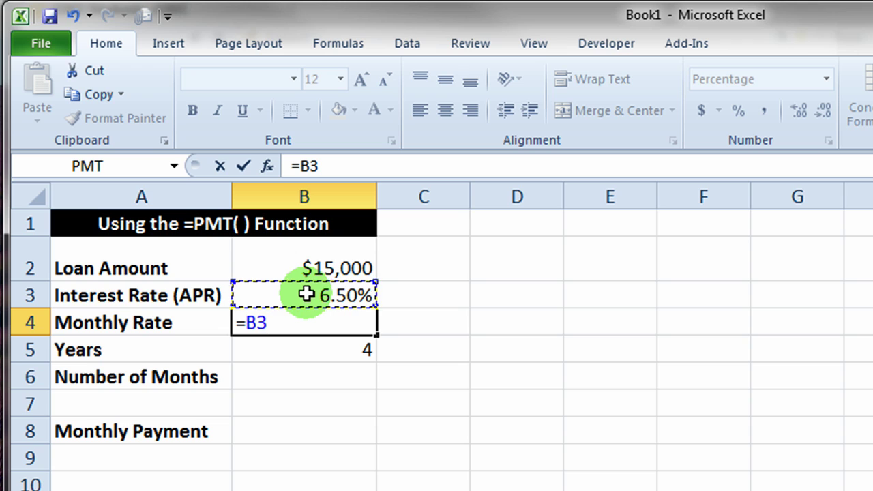
{"action": "type", "text": "/12"}
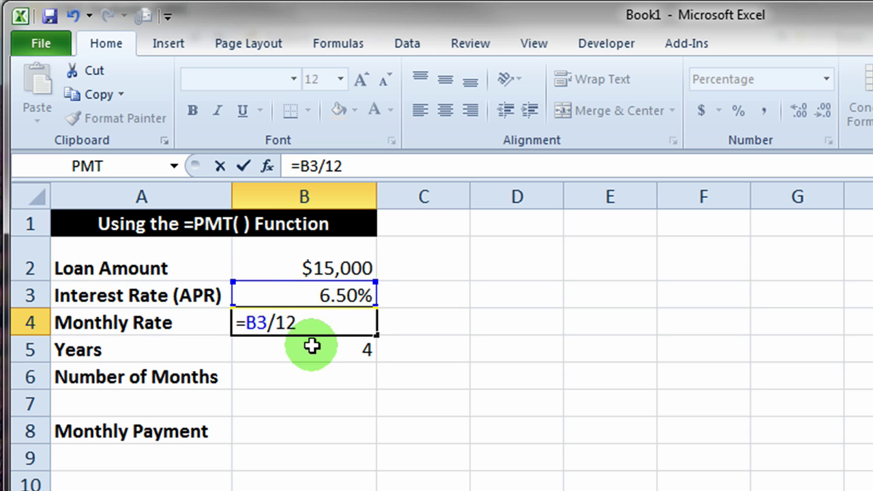
{"action": "key", "text": "Return"}
{"action": "left_click", "coordinate": [324, 322]}
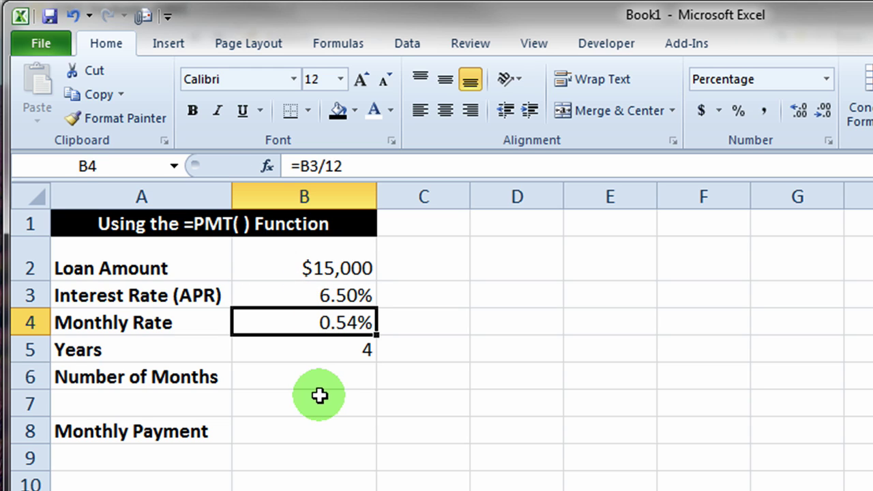
Enter =B5*12 in Number of Months cell B6, showing 48
{"action": "left_click", "coordinate": [282, 377]}
{"action": "left_click", "coordinate": [282, 378]}
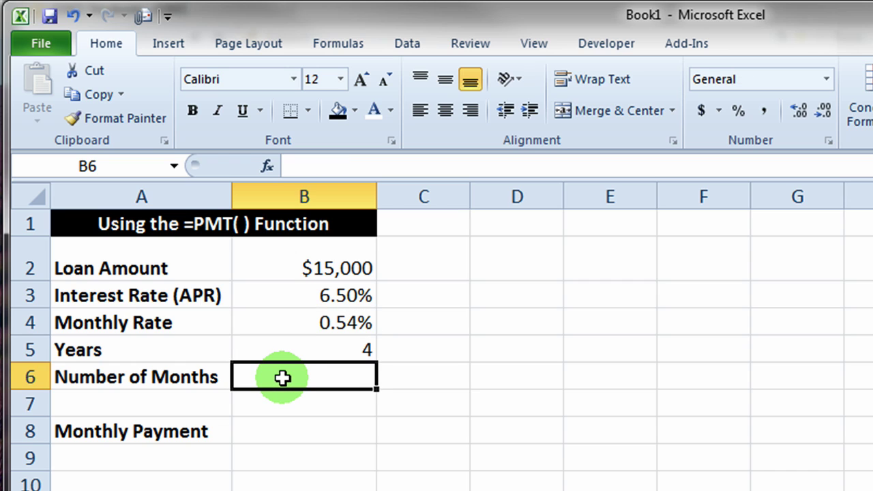
{"action": "type", "text": "="}
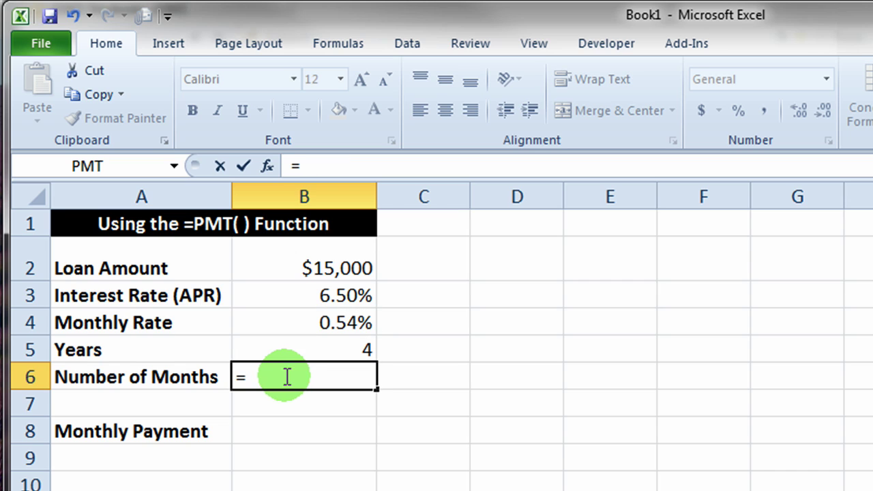
{"action": "left_click", "coordinate": [276, 348]}
{"action": "left_click", "coordinate": [275, 350]}
{"action": "type", "text": "+"}
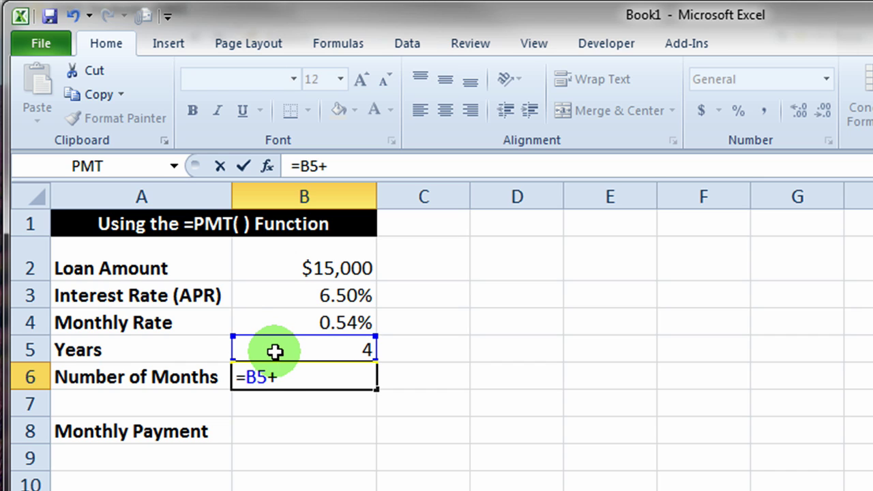
{"action": "key", "text": "BackSpace"}
{"action": "type", "text": "*12"}
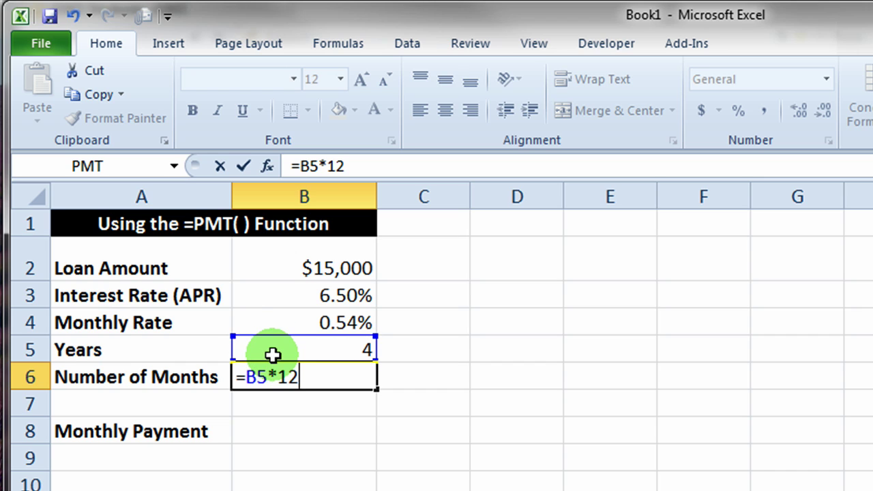
{"action": "key", "text": "Return"}
{"action": "left_click", "coordinate": [284, 378]}
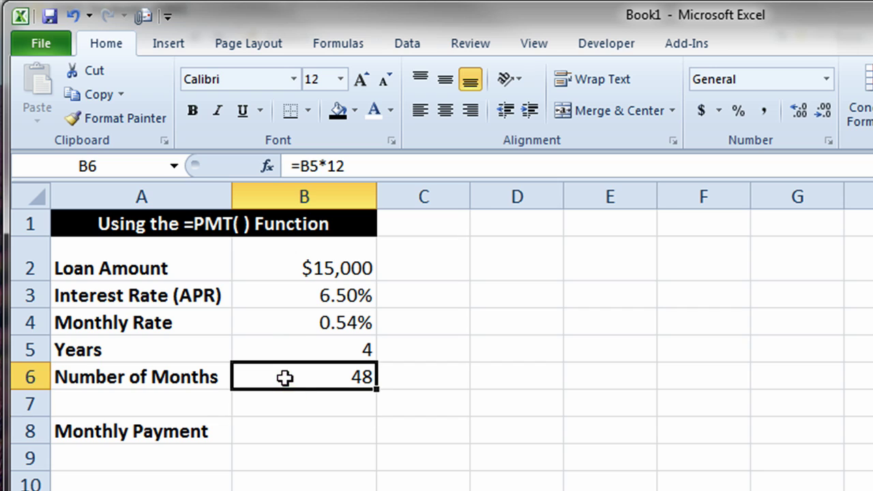
Enter =-PMT(B4,B6,B2) in B8 for a positive $355.72 monthly payment
{"action": "left_click", "coordinate": [305, 432]}
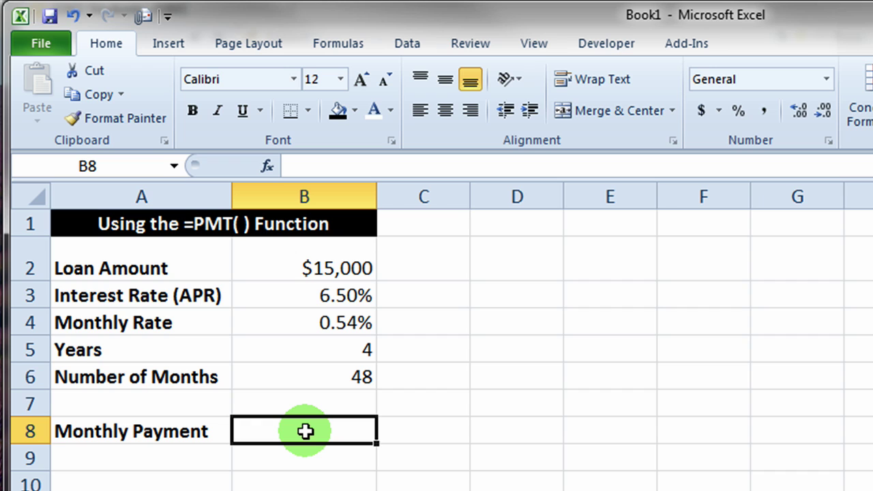
{"action": "type", "text": "=PMT("}
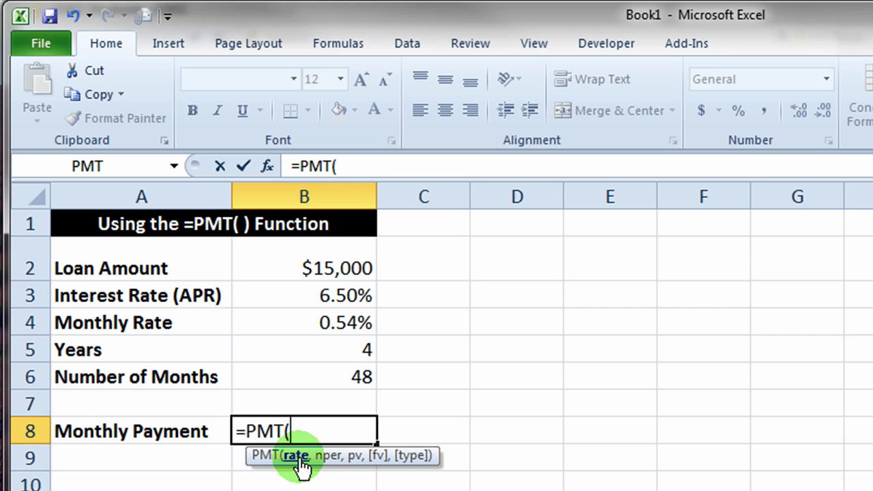
{"action": "left_click", "coordinate": [311, 323]}
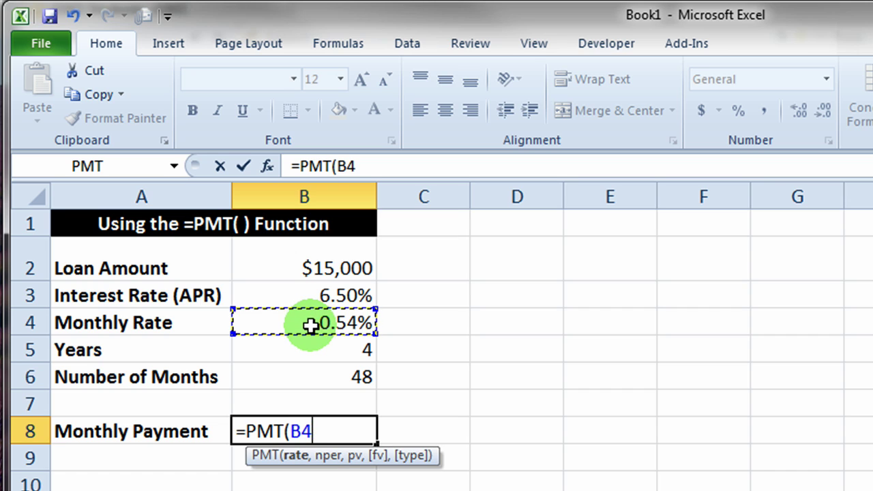
{"action": "type", "text": ","}
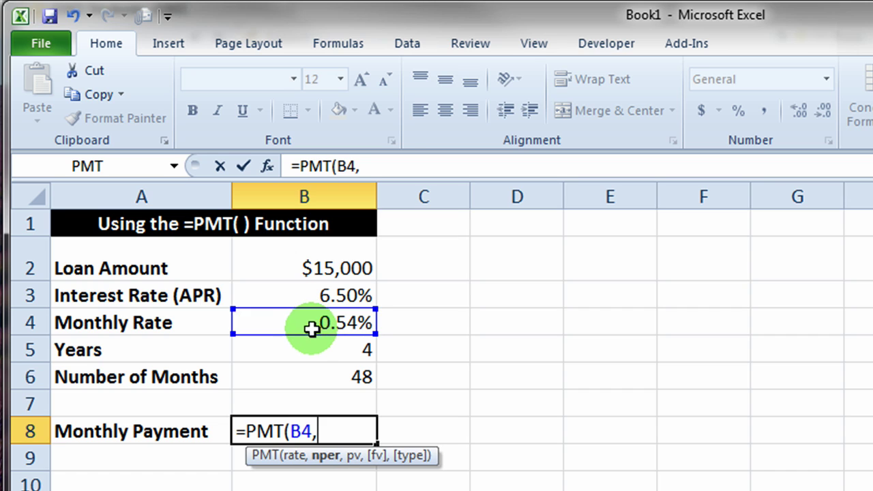
{"action": "left_click", "coordinate": [322, 377]}
{"action": "type", "text": ","}
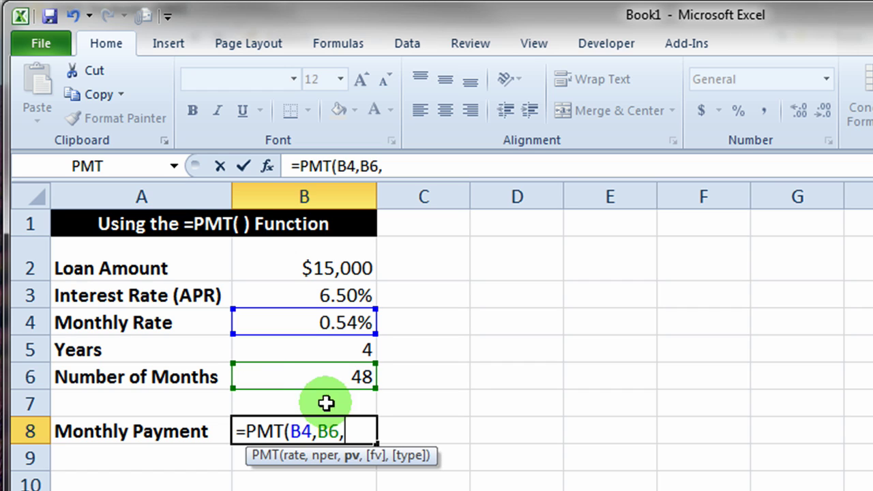
{"action": "left_click", "coordinate": [307, 269]}
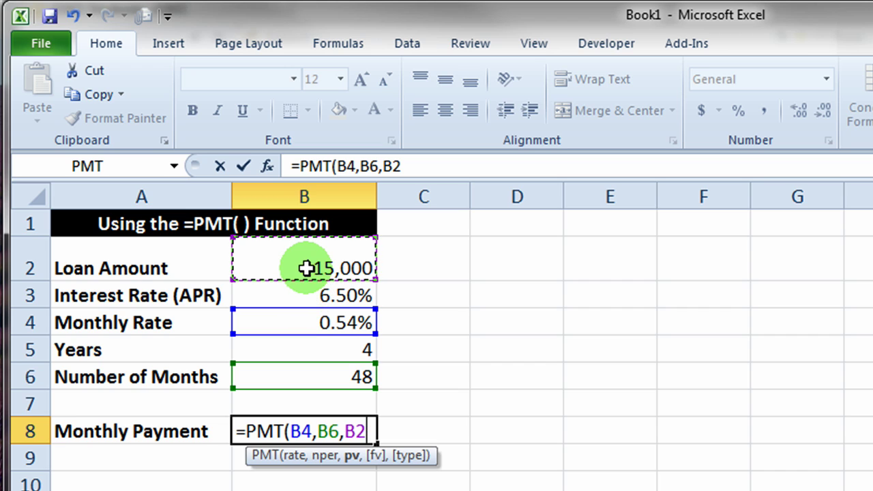
{"action": "type", "text": ")"}
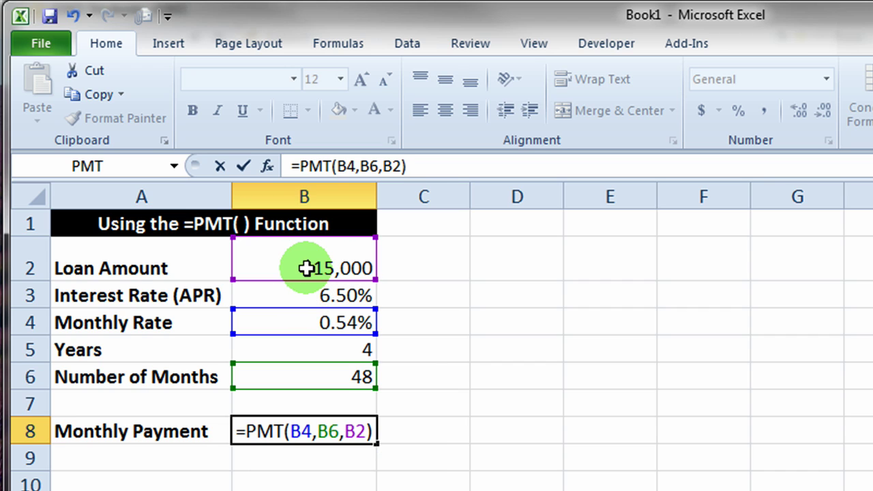
{"action": "left_click", "coordinate": [244, 432]}
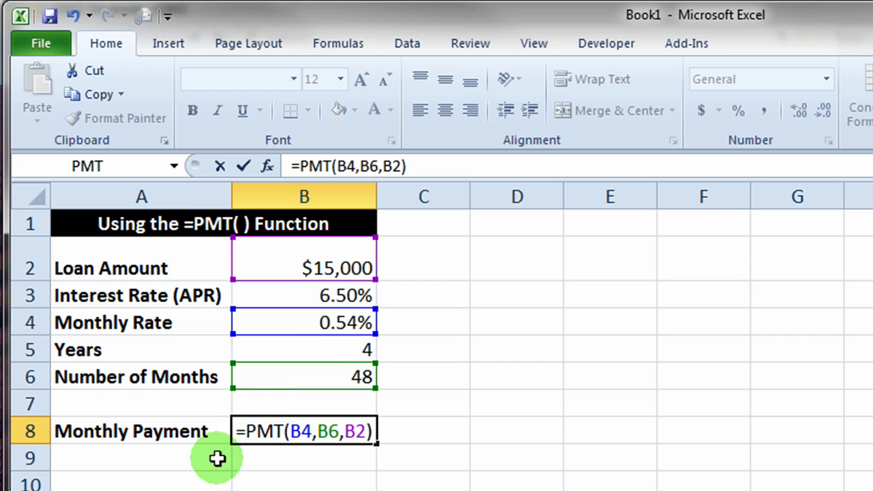
{"action": "type", "text": "-"}
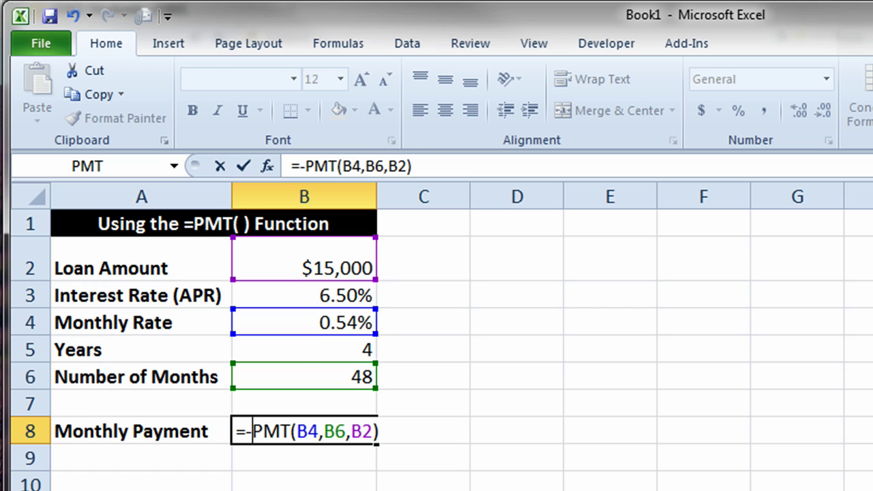
{"action": "key", "text": "Return"}
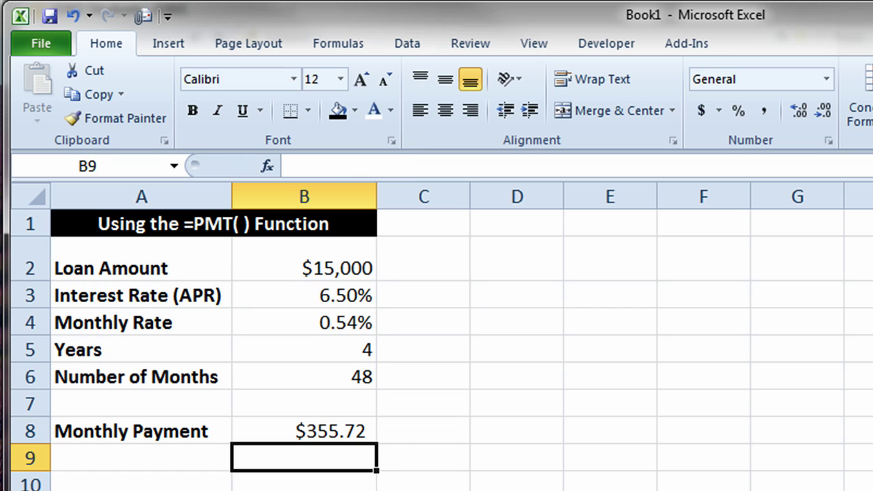
Change the Loan Amount in B2 to 20,000
{"action": "left_click", "coordinate": [342, 432]}
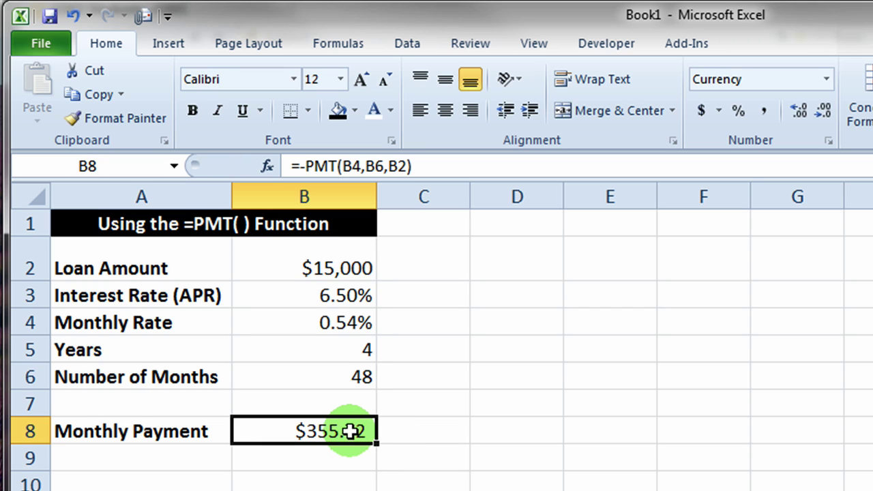
{"action": "left_click", "coordinate": [315, 268]}
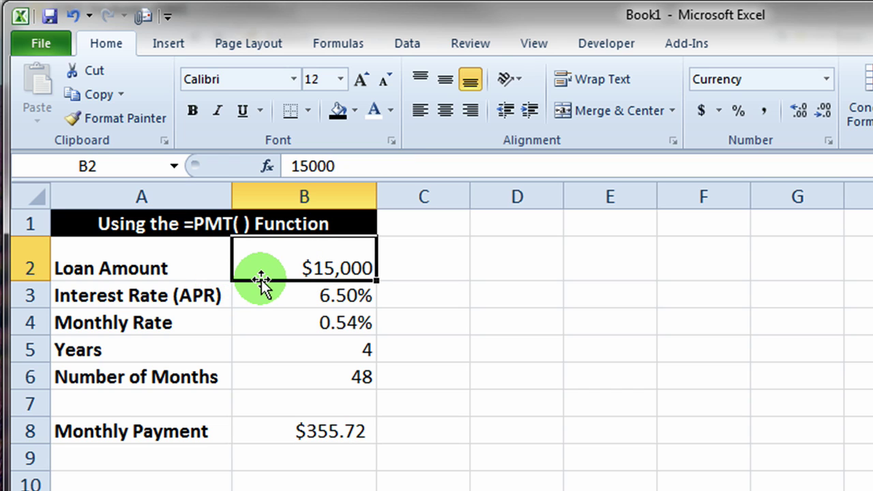
{"action": "type", "text": "20"}
{"action": "key", "text": "Return"}
{"action": "key", "text": "Return"}
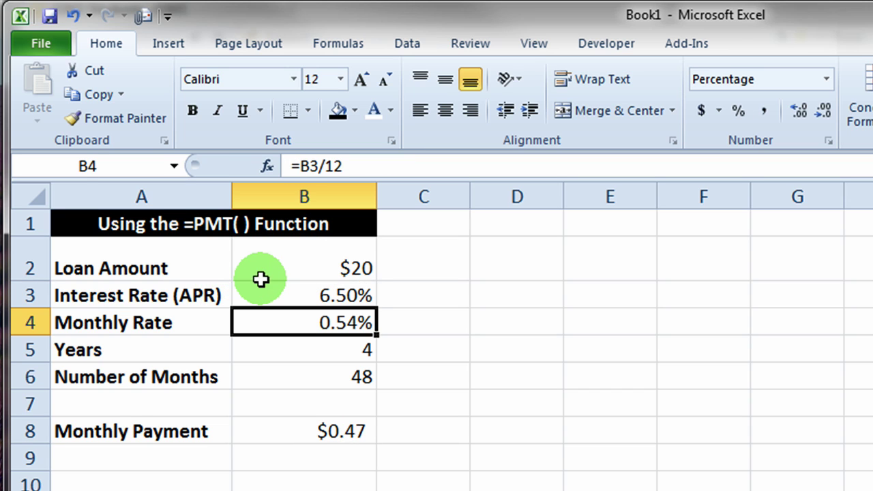
{"action": "left_click", "coordinate": [327, 268]}
{"action": "left_click", "coordinate": [328, 267]}
{"action": "type", "text": "20"}
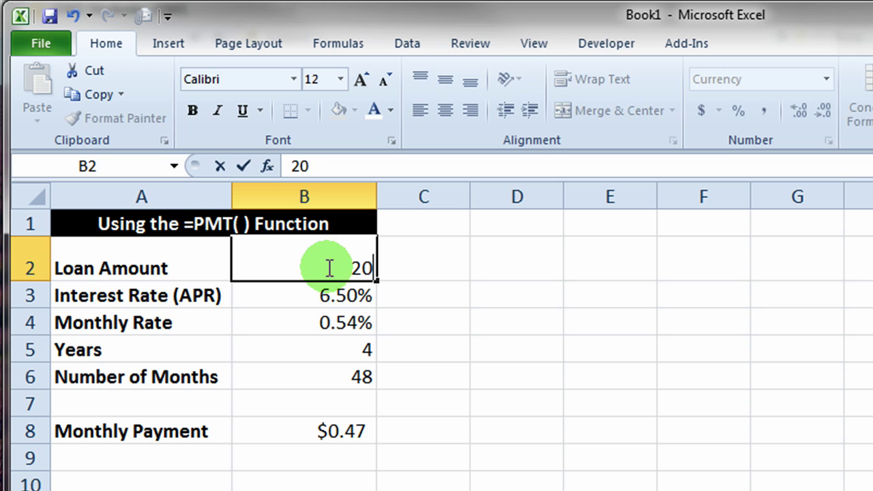
{"action": "type", "text": ",000"}
{"action": "key", "text": "Return"}
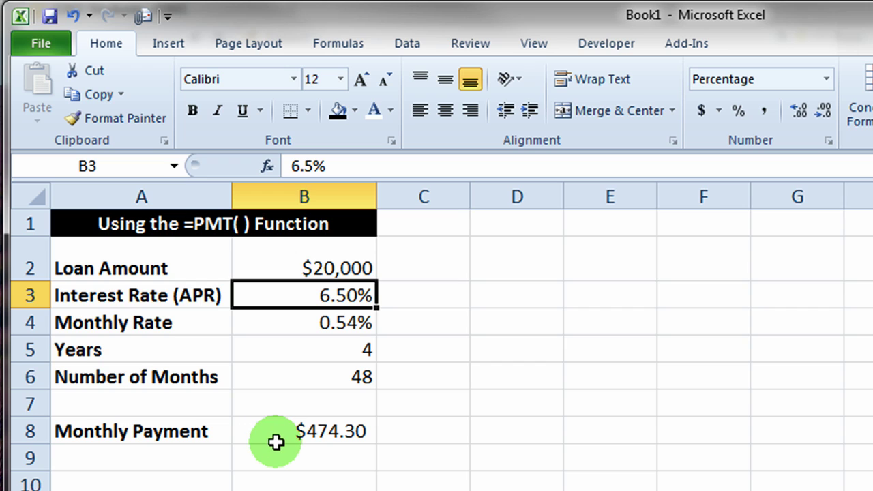
Set Years in B5 to 5, giving 60 months and a $391.32 payment
{"action": "left_click", "coordinate": [311, 348]}
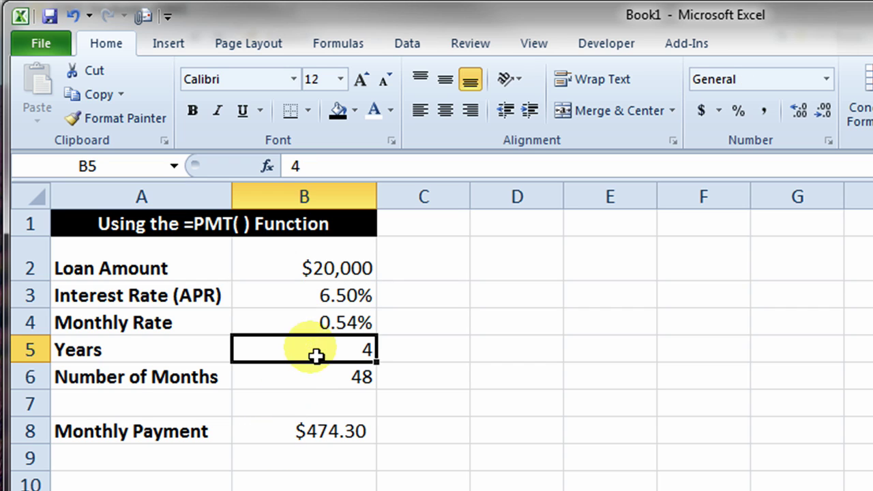
{"action": "type", "text": "5"}
{"action": "key", "text": "Return"}
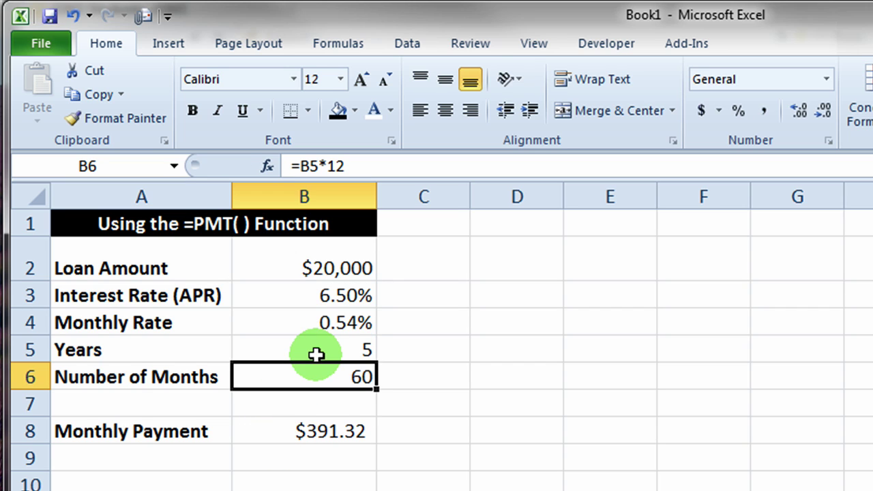